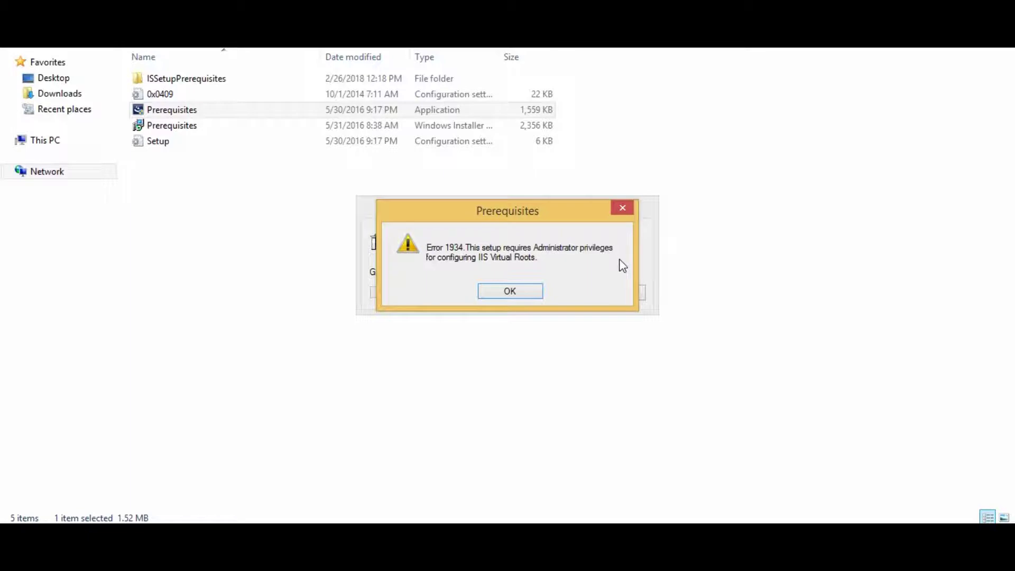
left_click(553, 218)
- Launch regedit from the Run box
key("super+r")
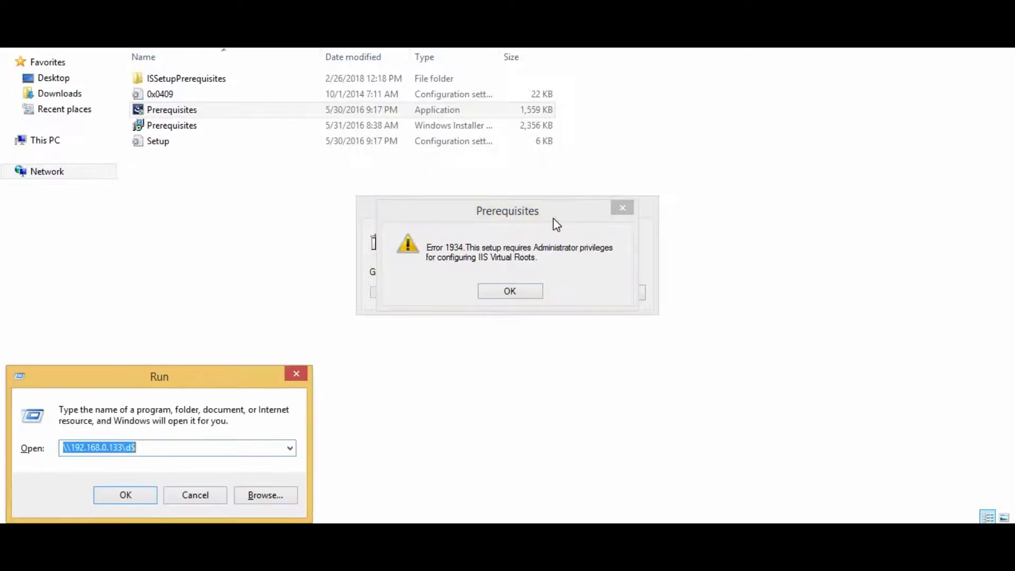
type("rm")
key("BackSpace")
key("BackSpace")
type("regedit")
key("Return")
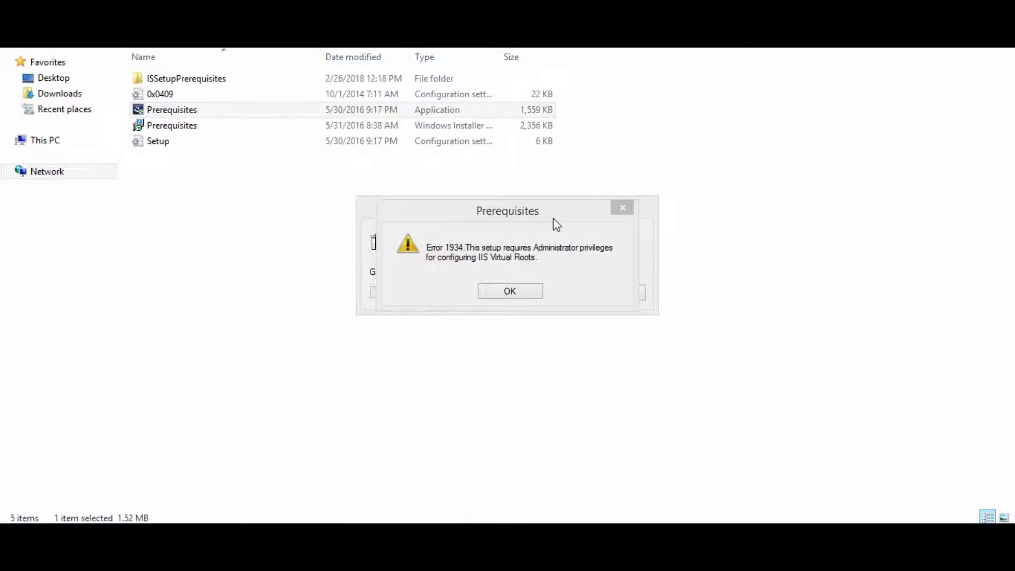
- Run it as administrator, dismiss Error 1934, and expand HKEY_LOCAL_MACHINE
key("Left")
key("Return")
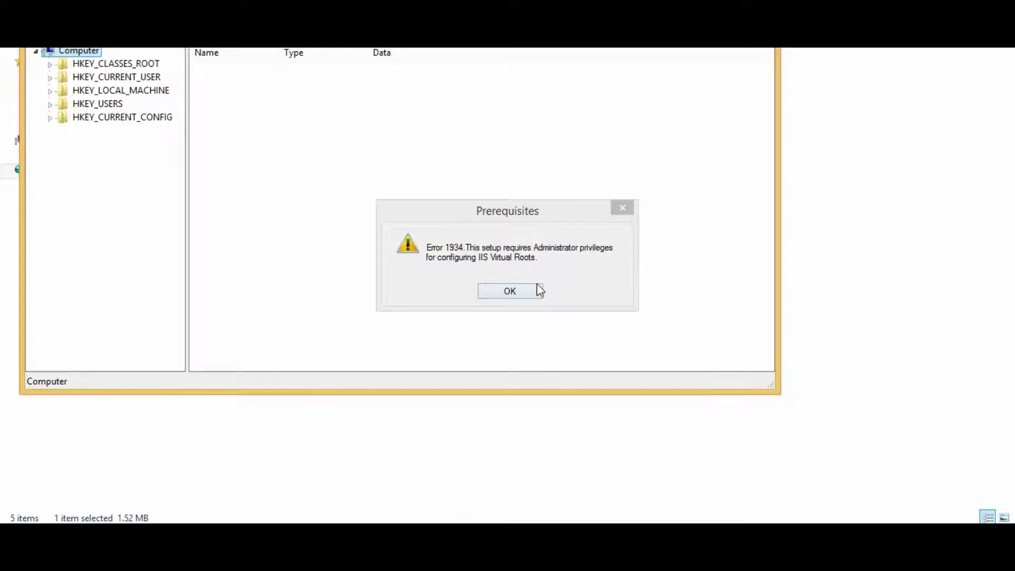
left_click(537, 288)
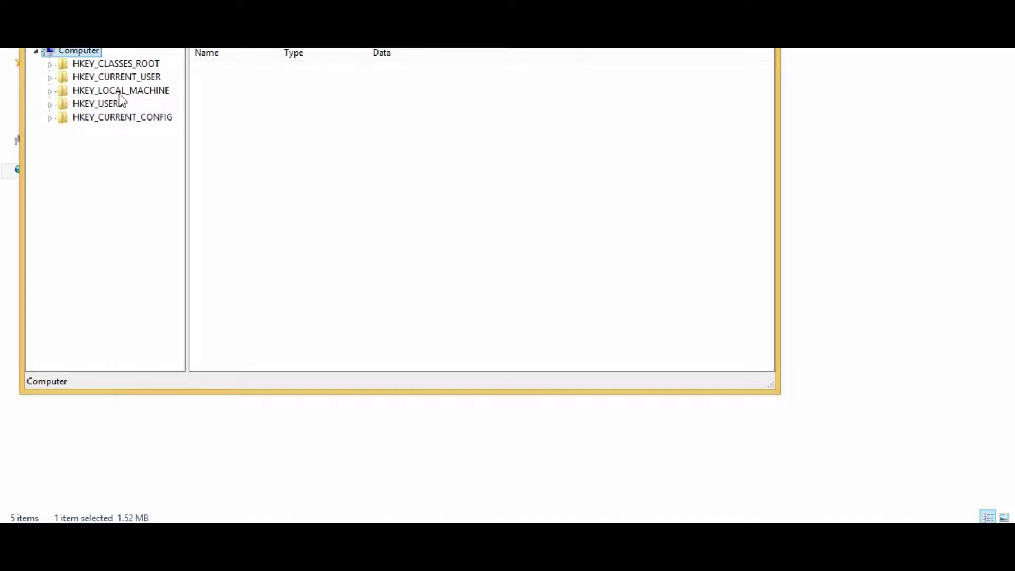
double_click(119, 91)
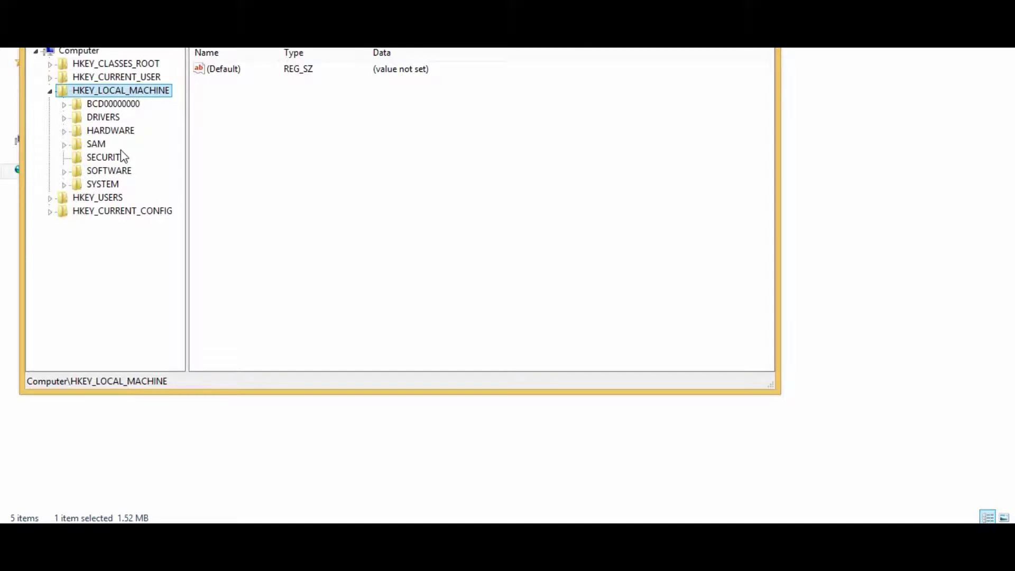
- Navigate to the SOFTWARE\Policies\Microsoft\Windows\Installer key
double_click(121, 170)
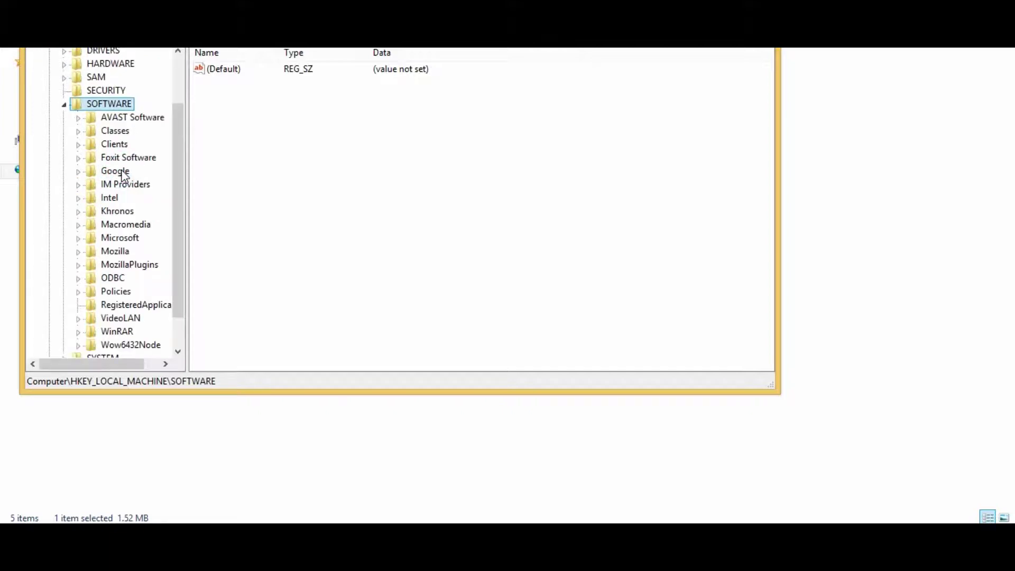
left_click(116, 171)
key("p")
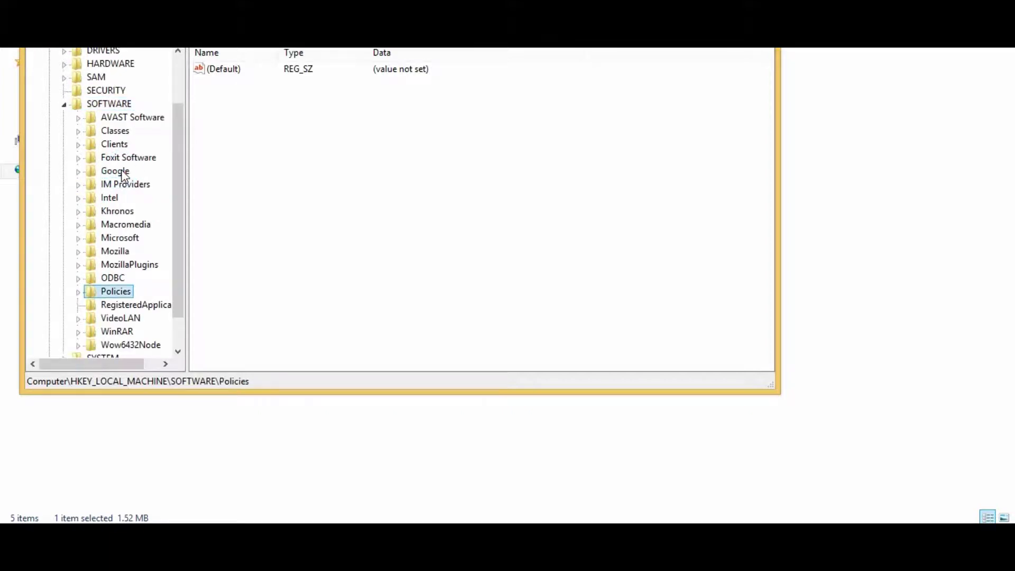
key("Right")
key("Right")
key("Right")
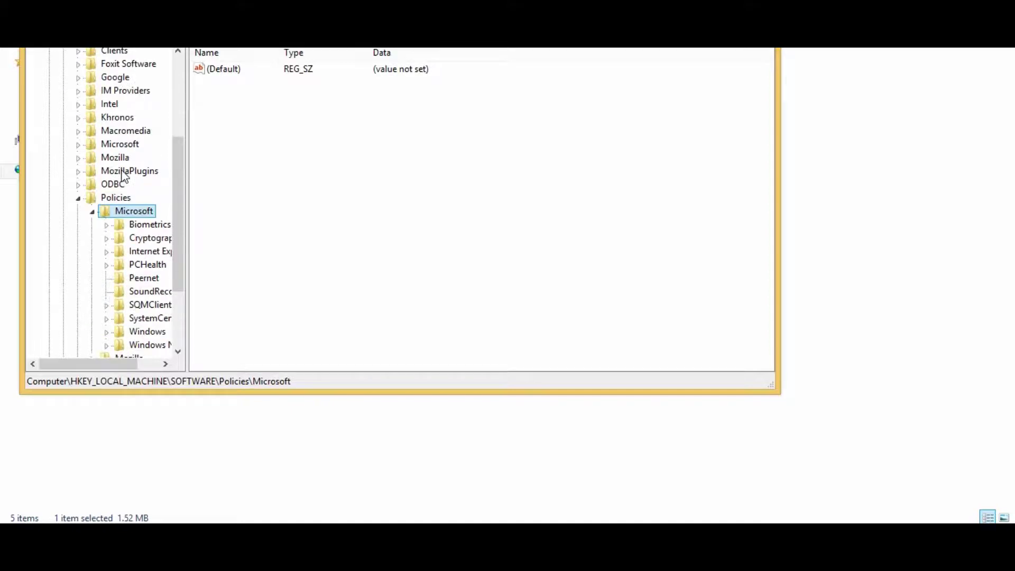
key("Down")
key("Down")
key("Down")
key("Down")
key("Down")
key("Down")
key("Down")
key("Down")
key("Down")
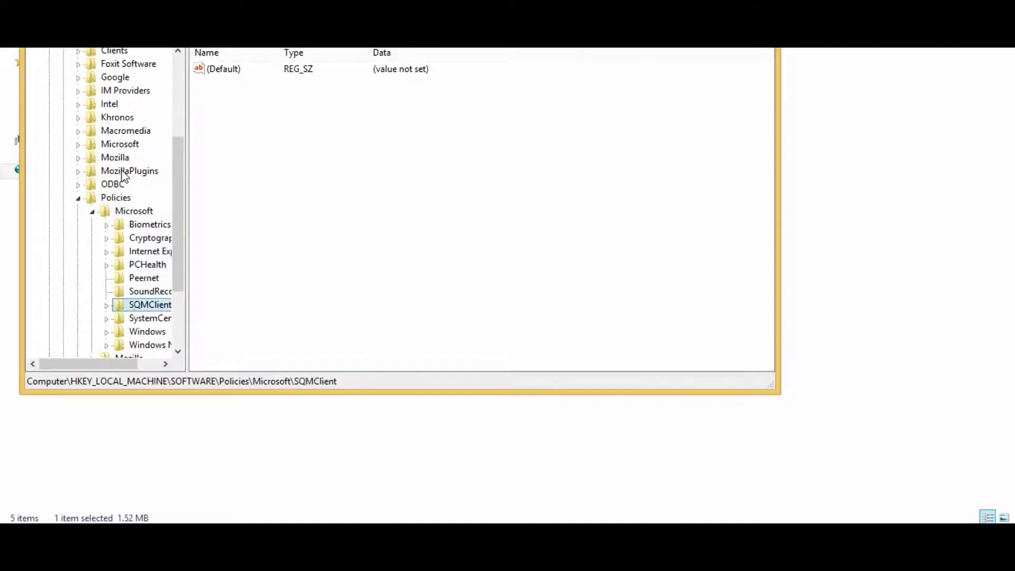
key("Right")
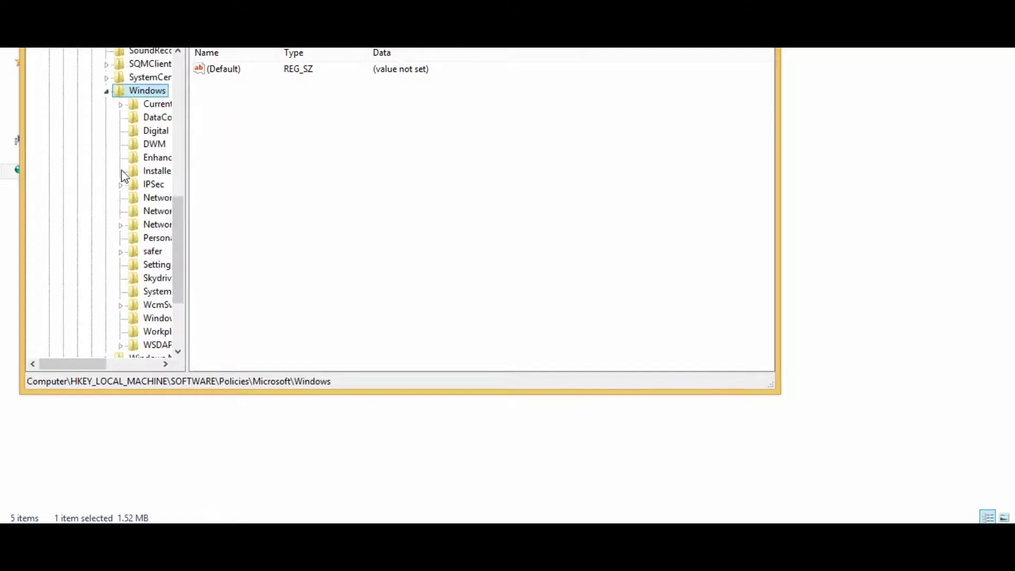
key("Down")
key("Down")
key("Down")
key("Down")
key("Down")
key("Down")
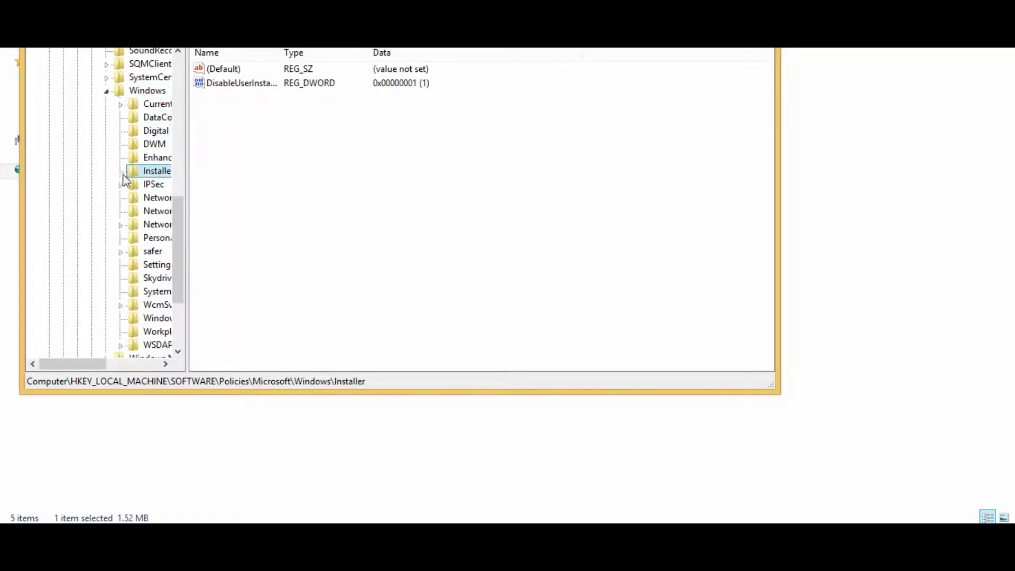
left_click(142, 179)
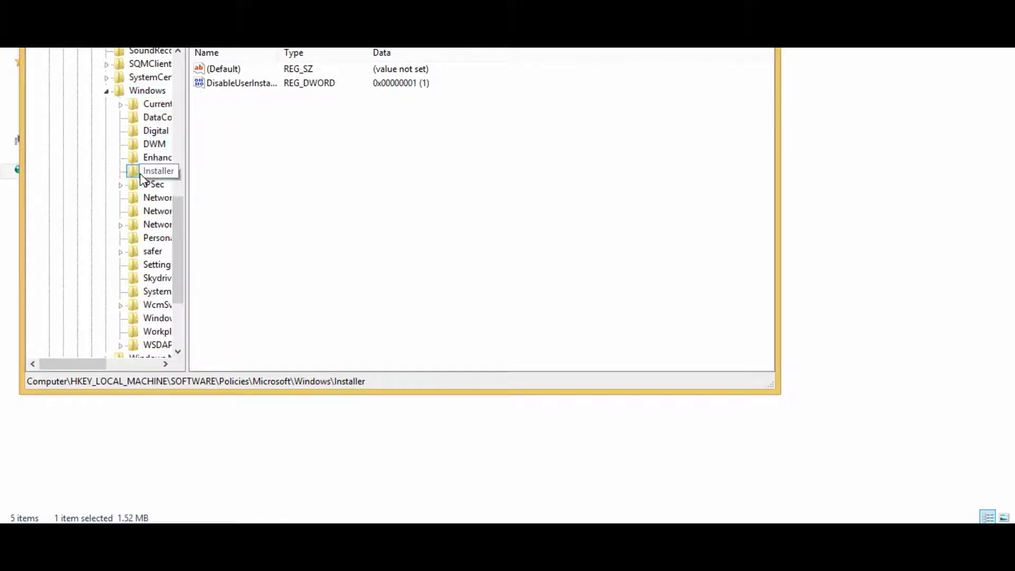
- Set DisableUserInstalls to 0 and close Registry Editor
double_click(259, 84)
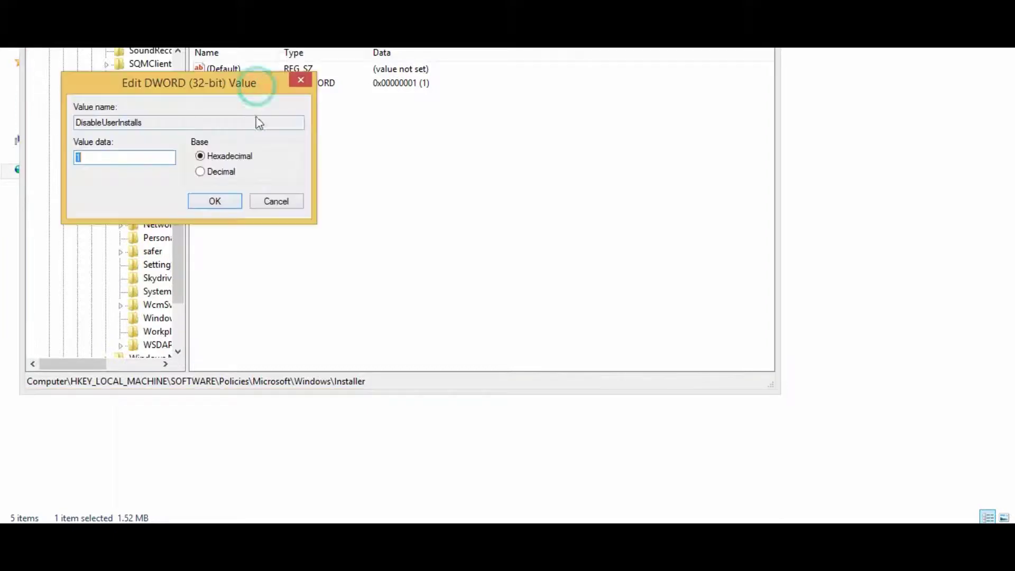
type("0")
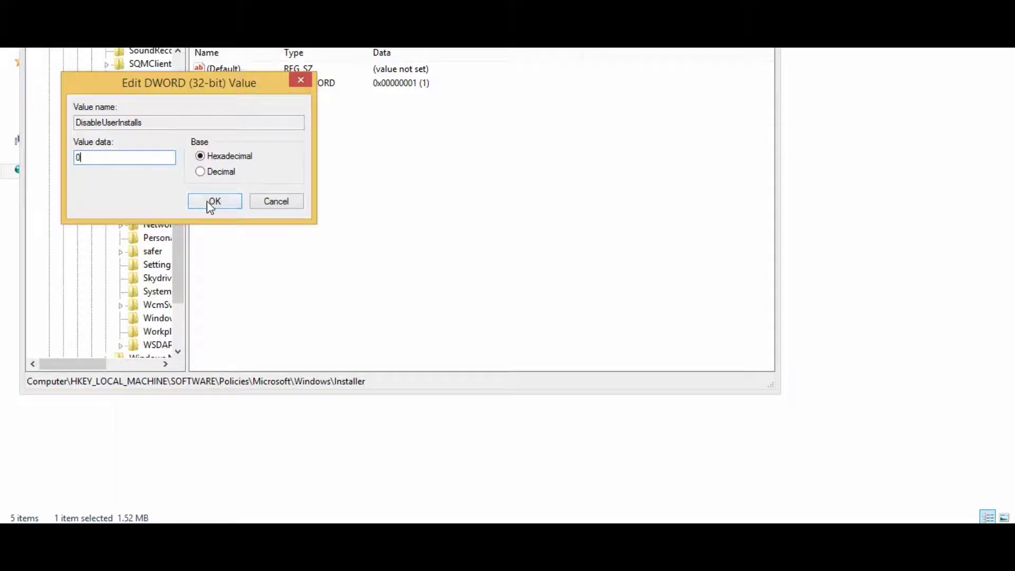
left_click(208, 200)
left_click(711, 49)
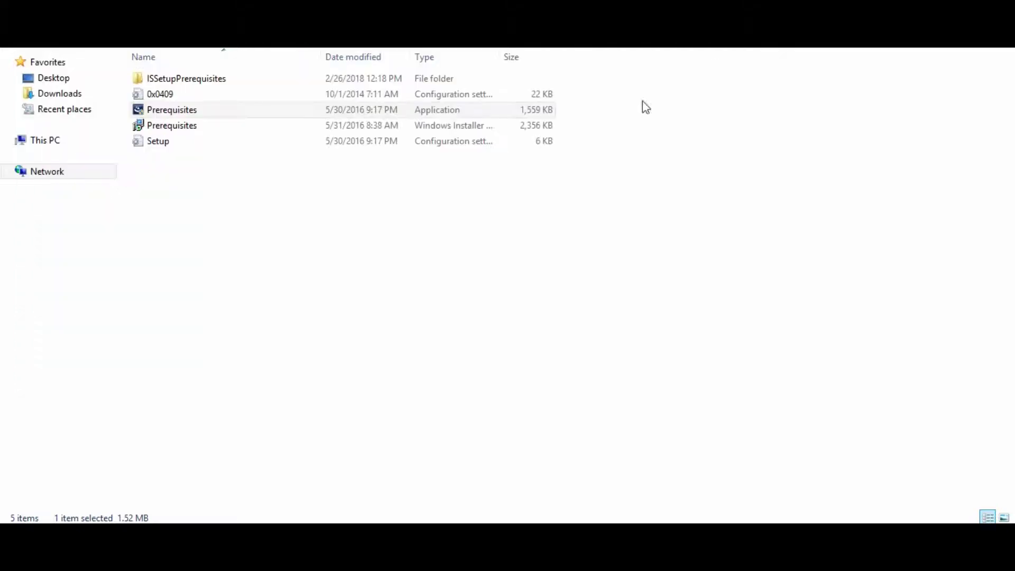
- Relaunch the Prerequisites setup, accepting the security warning and administrator prompt
double_click(217, 118)
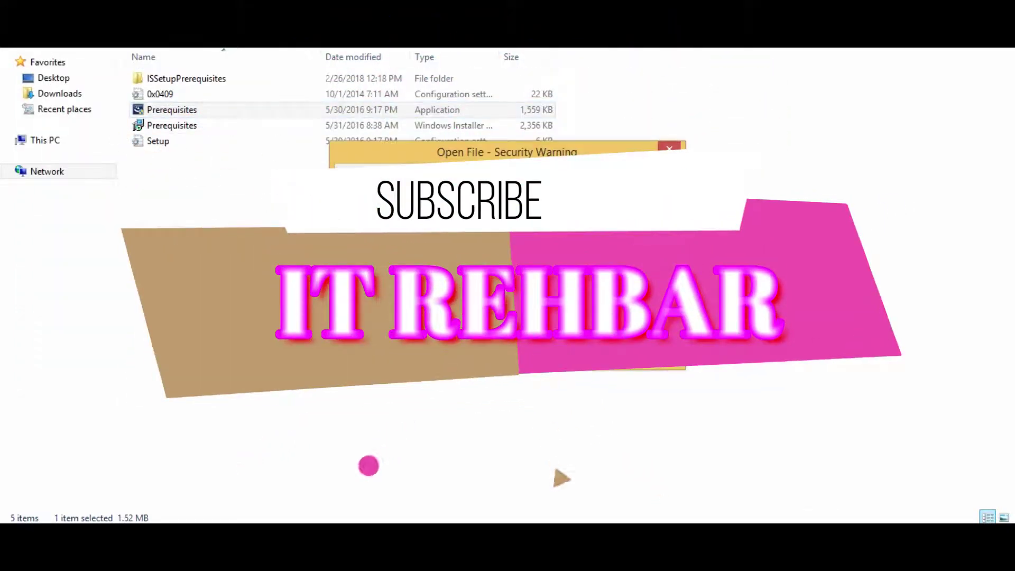
key("Return")
left_click(562, 267)
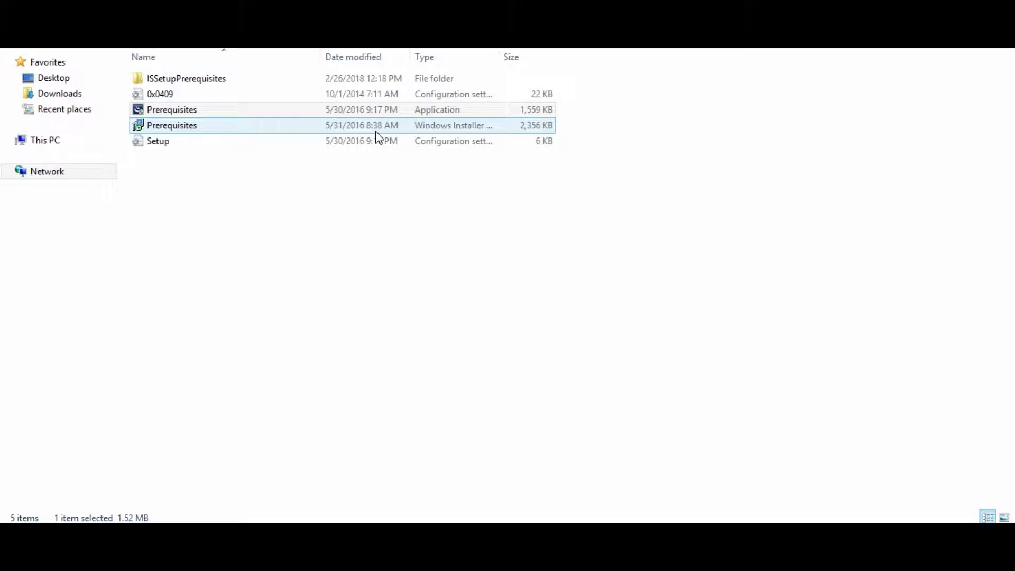
- Go from the Prerequisites folder to Packages.x64\Client
left_click(344, 227)
key("BackSpace")
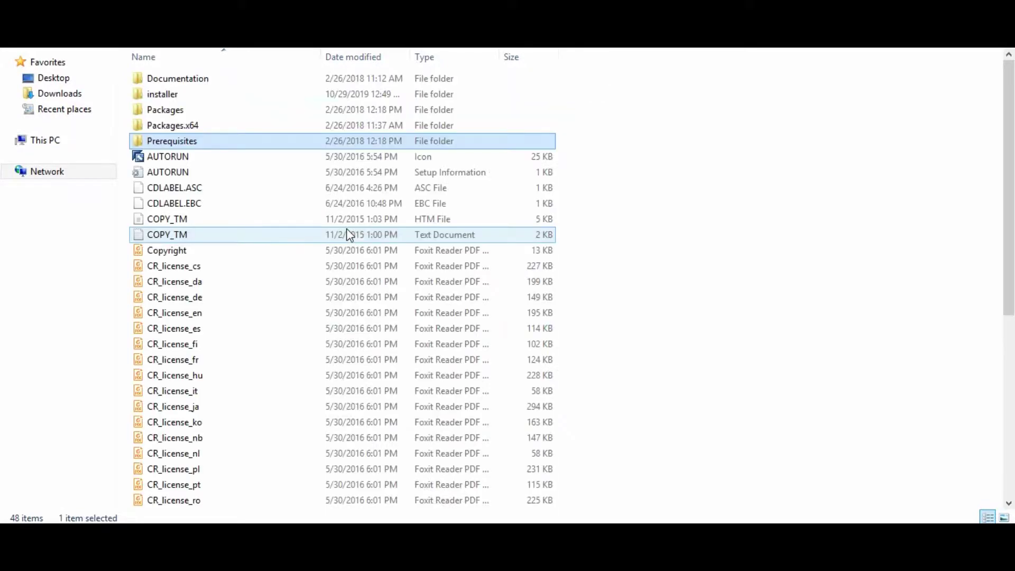
key("Up")
key("Return")
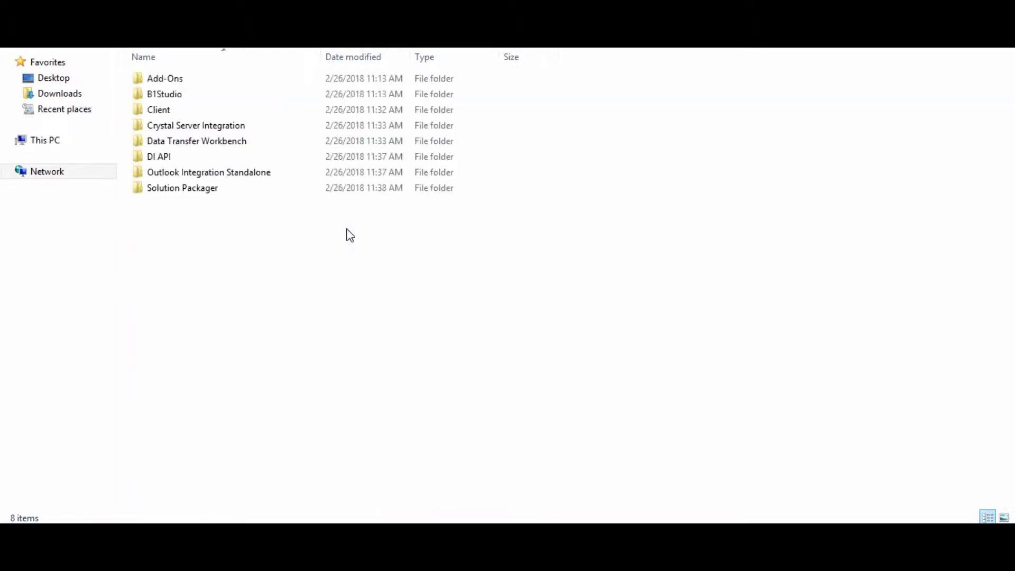
key("c")
key("Return")
- Launch the client setup application and confirm running it
key("Down")
key("Down")
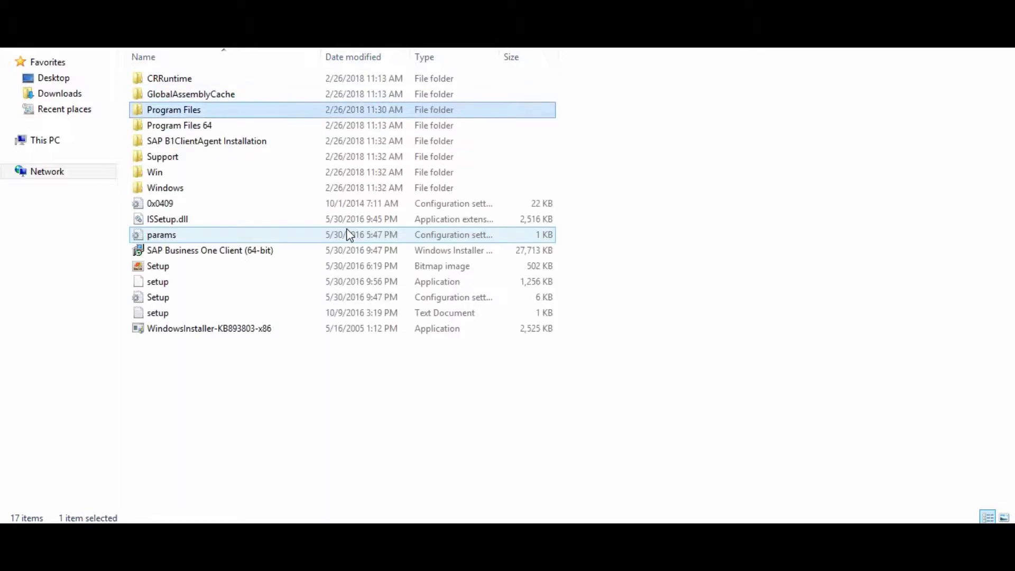
key("End")
key("Up")
key("Up")
key("Up")
key("Return")
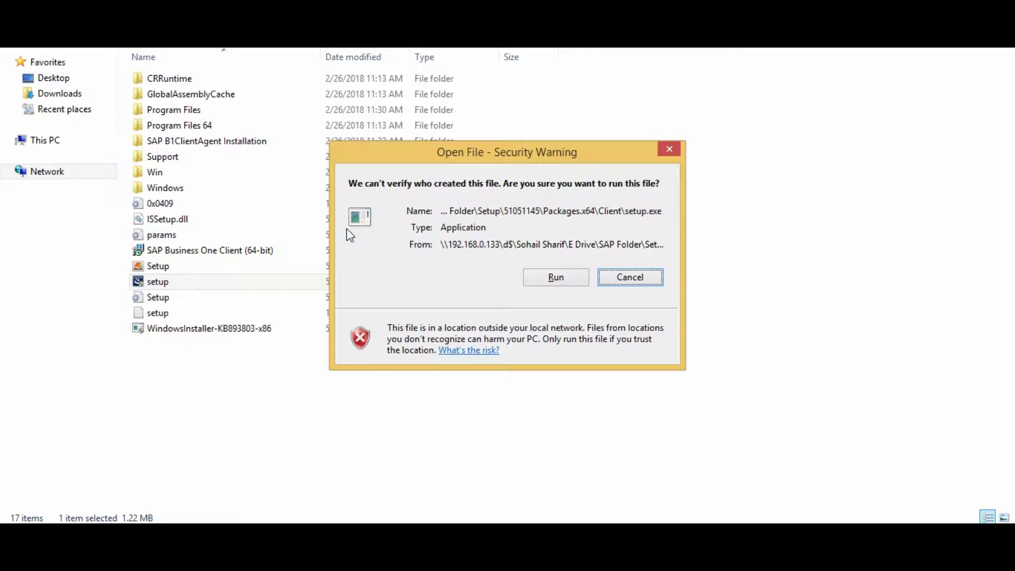
key("Left")
key("Return")
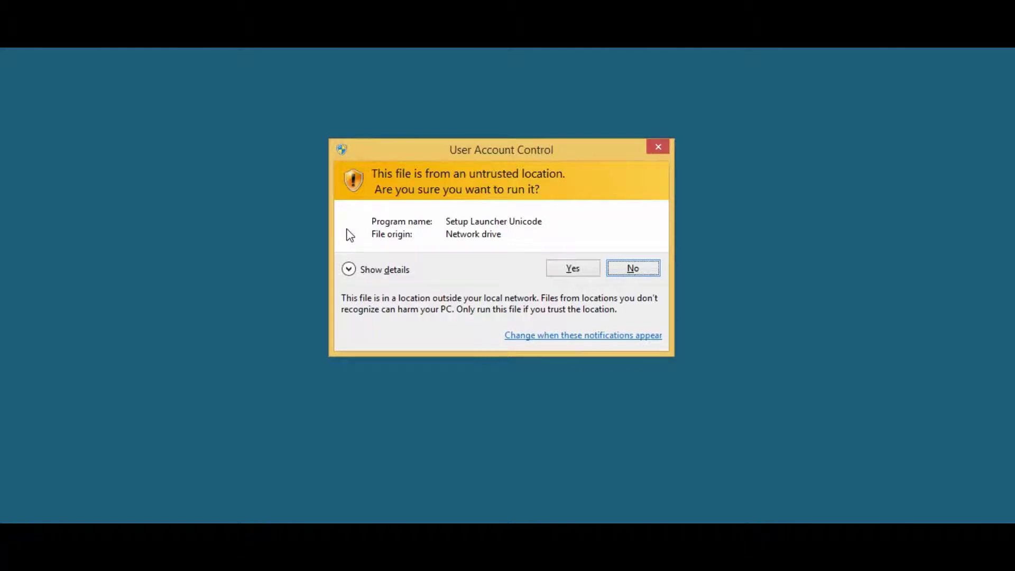
- Allow the Setup Launcher to run and continue past the Welcome page
key("Left")
key("Return")
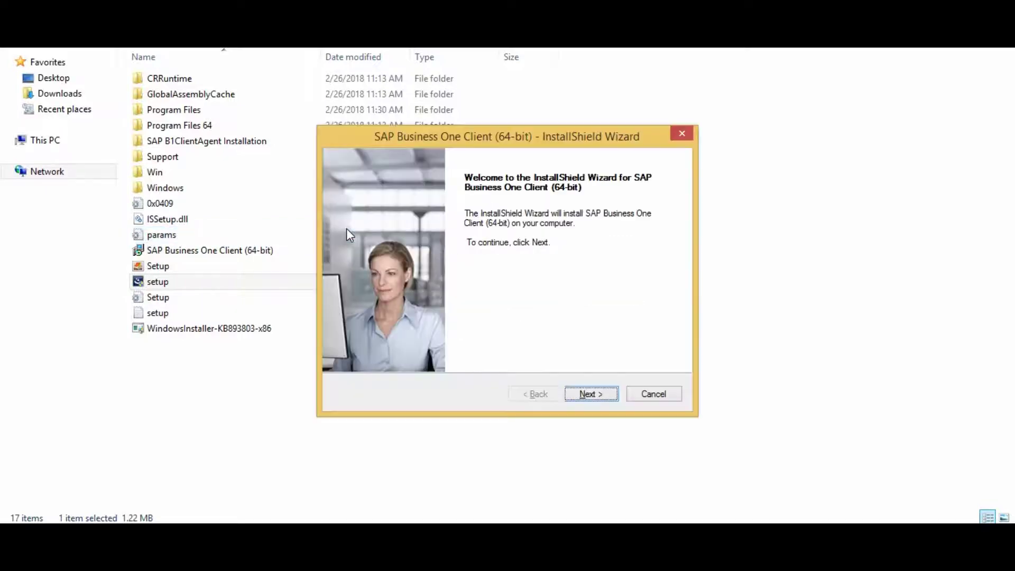
key("Return")
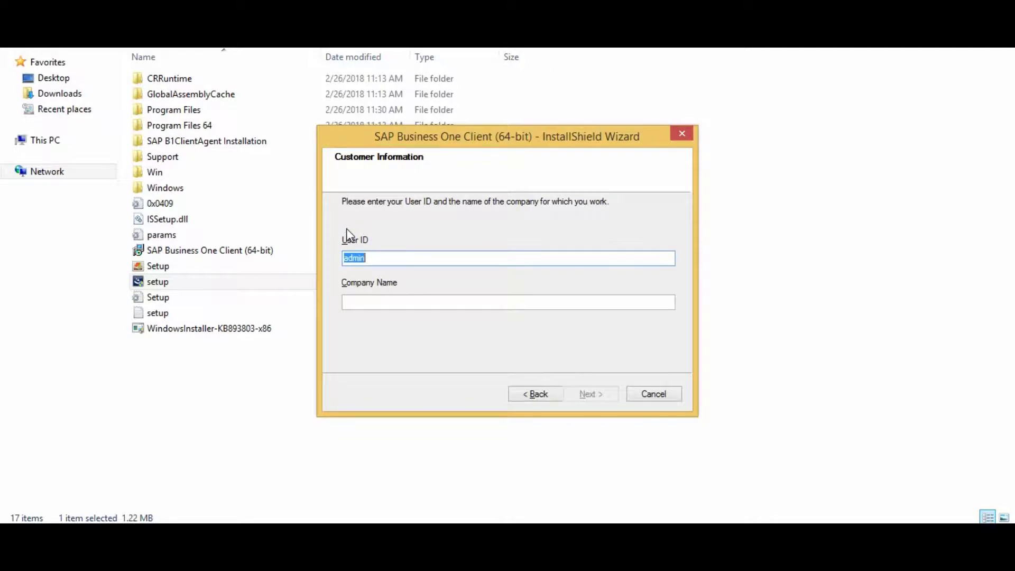
- Enter User ID 'Any User ID' and Company Name 'Any Company ID'
key("BackSpace")
type("Test")
key("BackSpace")
key("BackSpace")
key("BackSpace")
key("BackSpace")
type("Any USe")
key("BackSpace")
key("BackSpace")
type("ser ID")
key("Tab")
type("Any ")
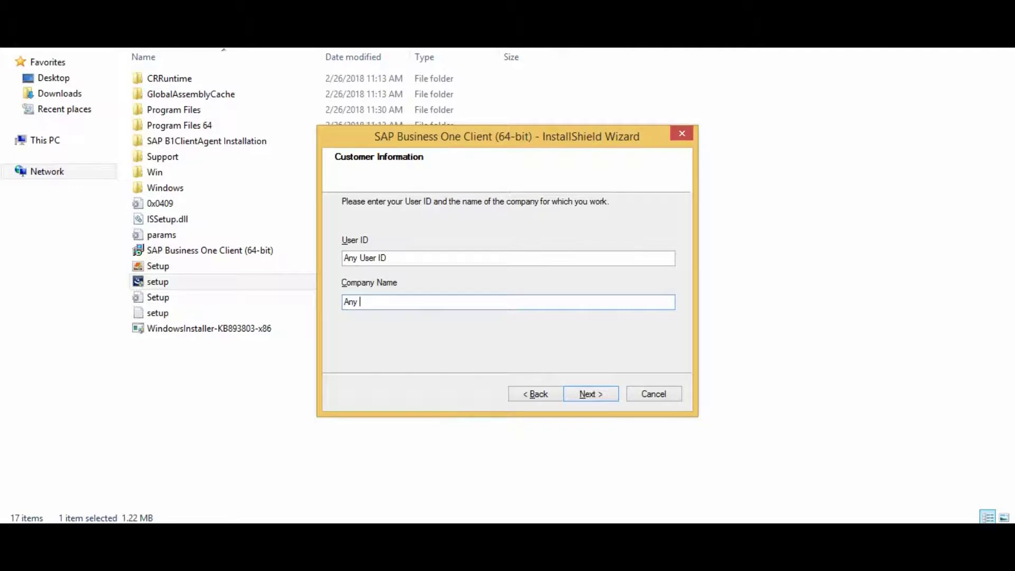
type("Company ID")
- Accept the customer info, default destination and program folders to start installing
left_click(595, 396)
left_click(594, 395)
left_click(594, 395)
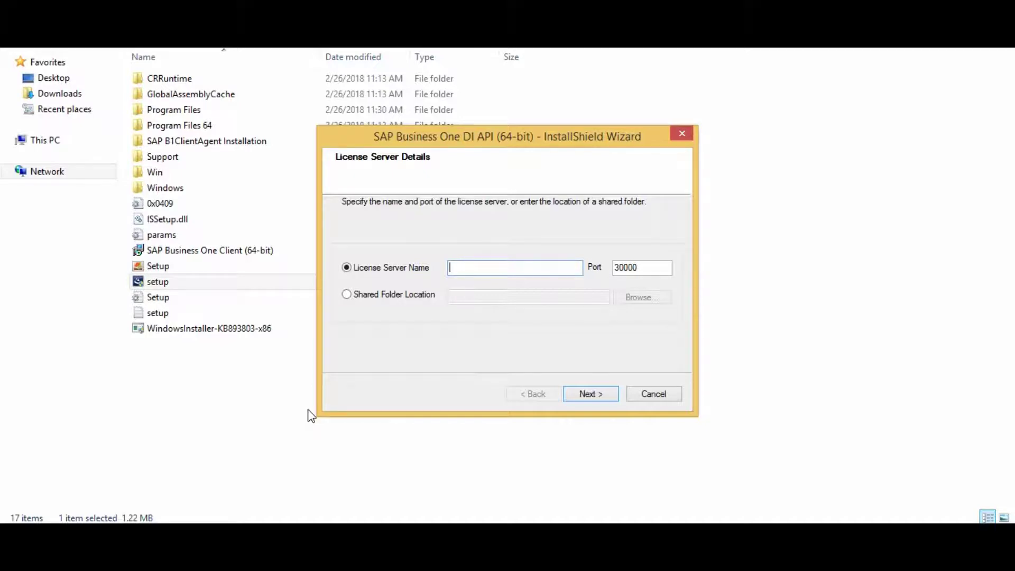
- Change the license server from 0.0.0.0 to 192.168.9.9 and continue despite it being unavailable
type("0.0.0.0")
left_click(595, 398)
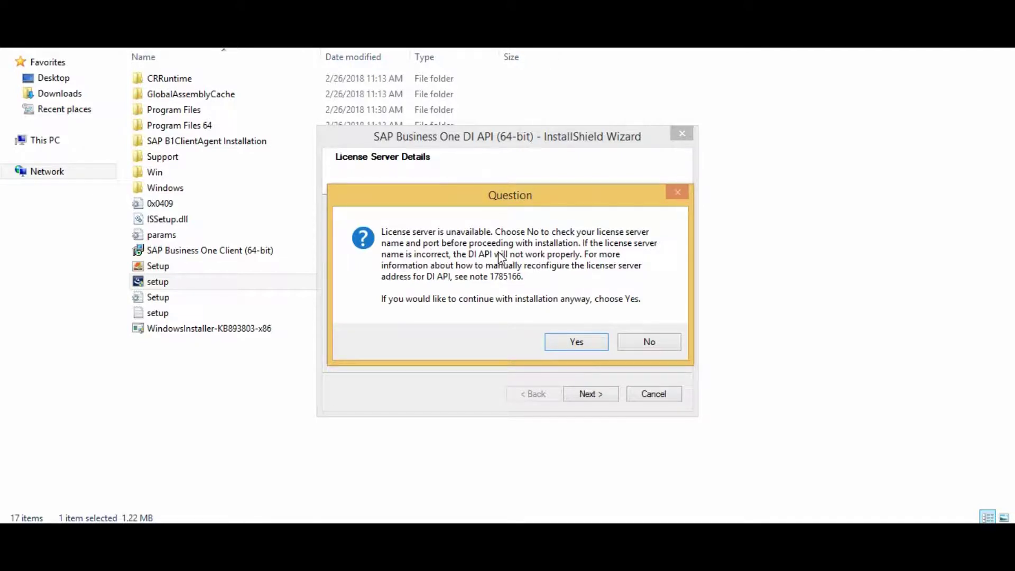
left_click(630, 347)
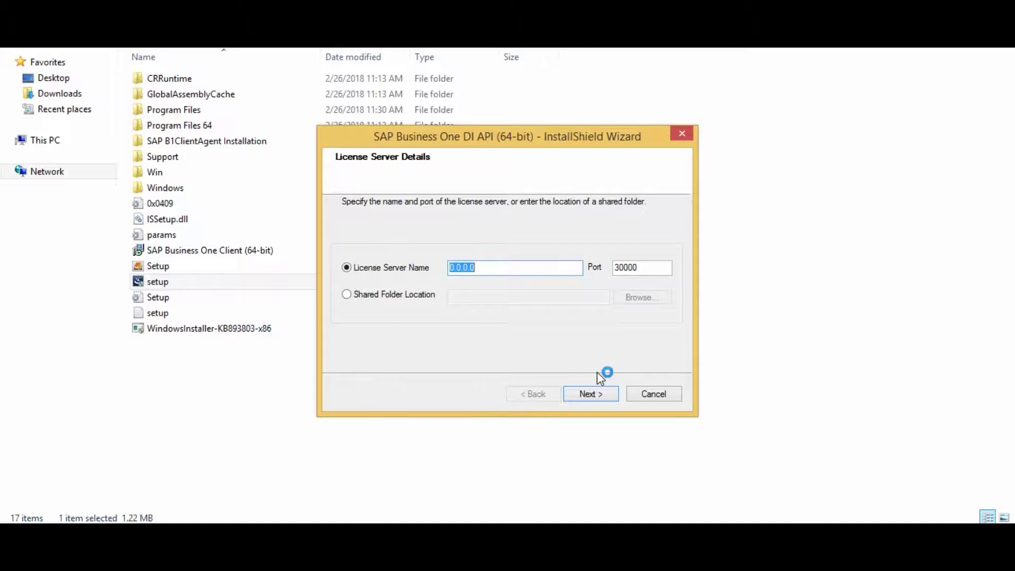
type("192.168.9.9")
left_click(604, 399)
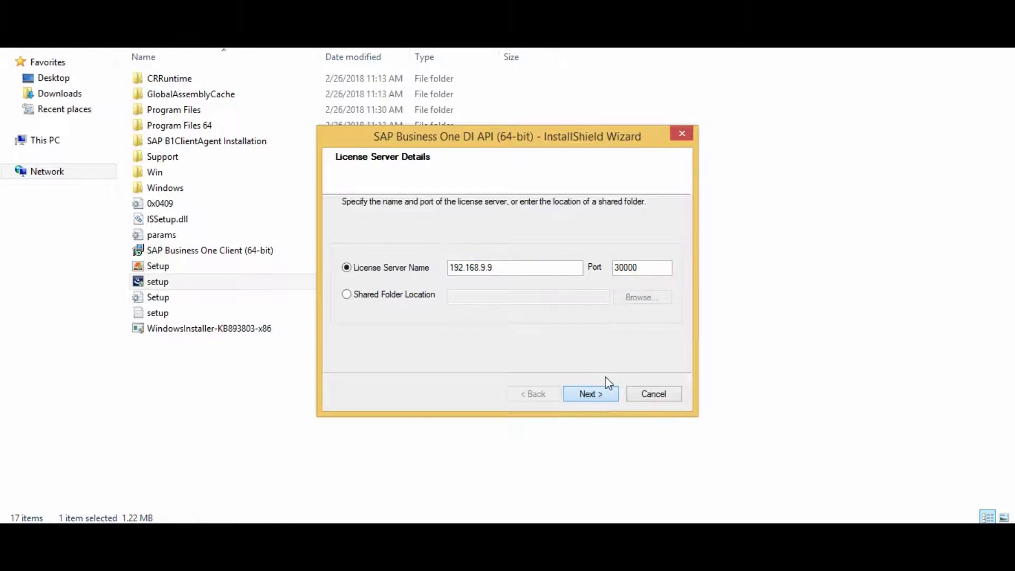
left_click(605, 400)
left_click(605, 336)
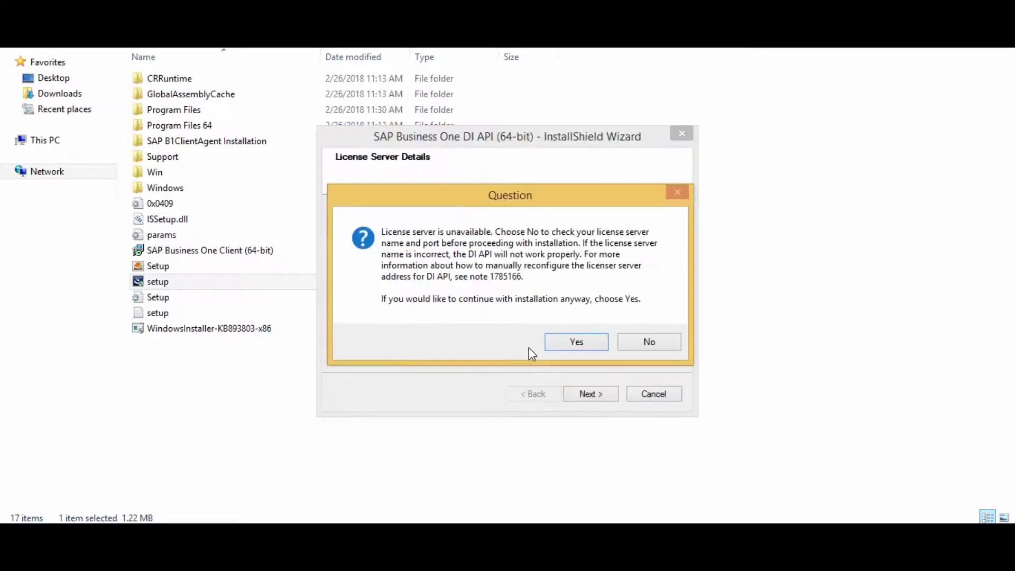
left_click(566, 343)
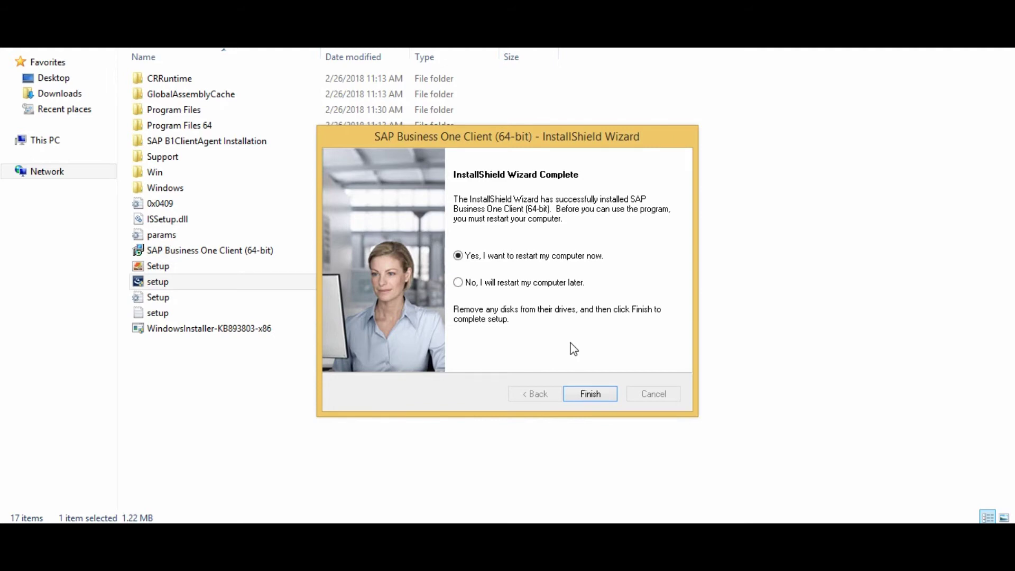
- Finish the client wizard with restart deferred, then open the sqlncli installer
left_click(492, 282)
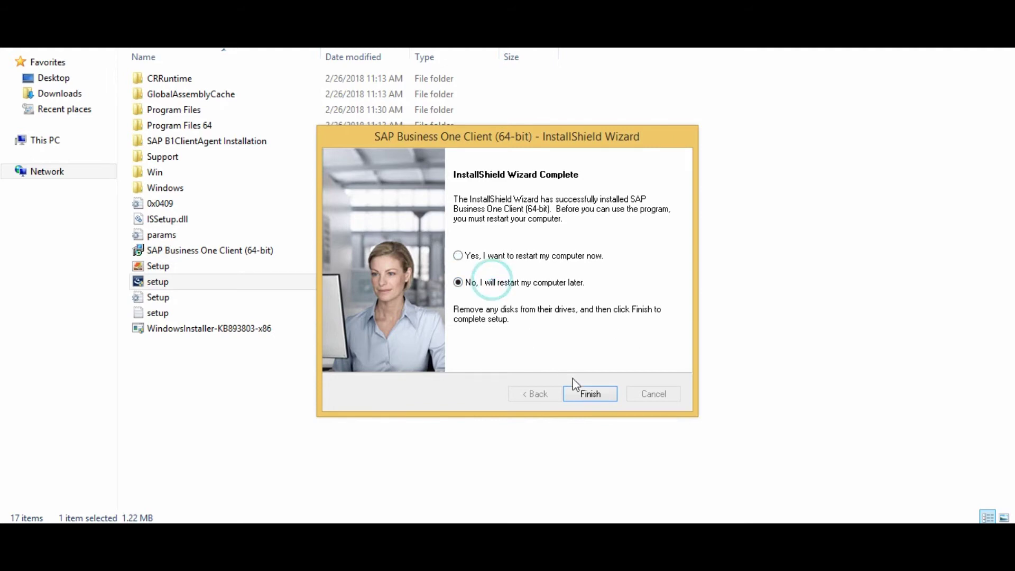
left_click(586, 391)
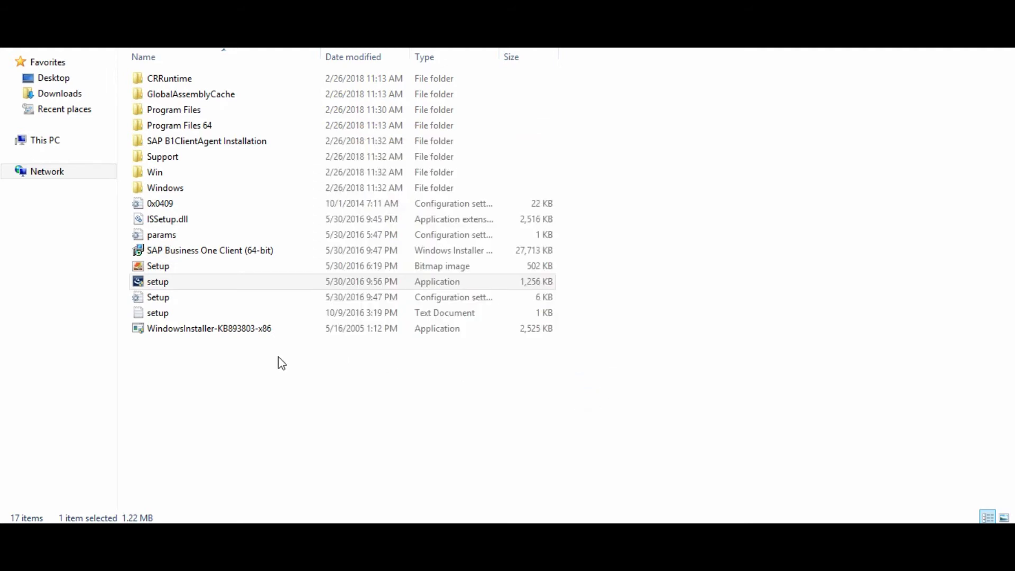
key("alt+Up")
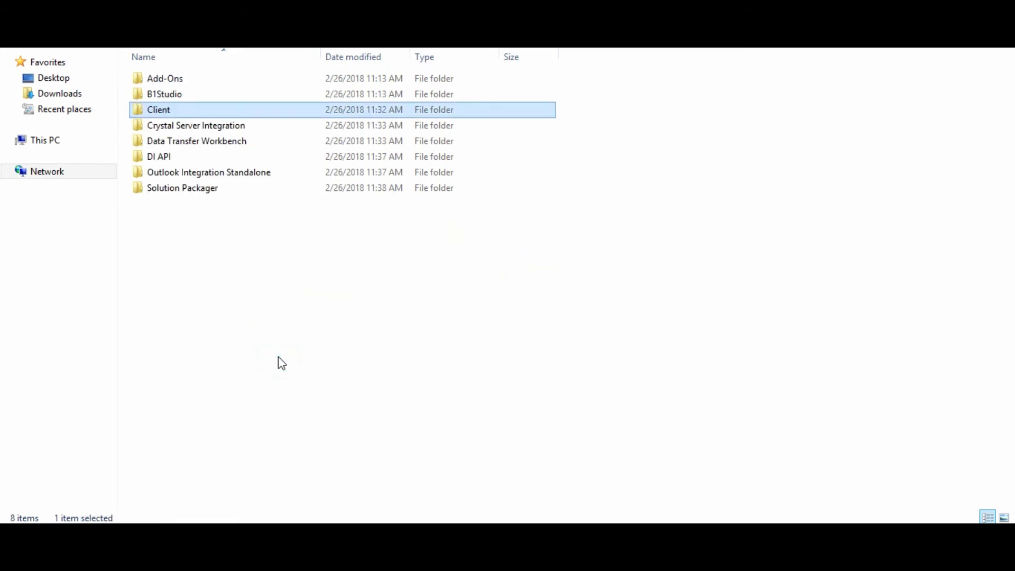
key("alt+Left")
key("Down")
key("Down")
key("Down")
key("Down")
key("Down")
key("Down")
key("Down")
key("Down")
key("Down")
key("Down")
key("Down")
key("Down")
key("Down")
key("Down")
key("Down")
key("Down")
key("Down")
key("Down")
key("Down")
key("Down")
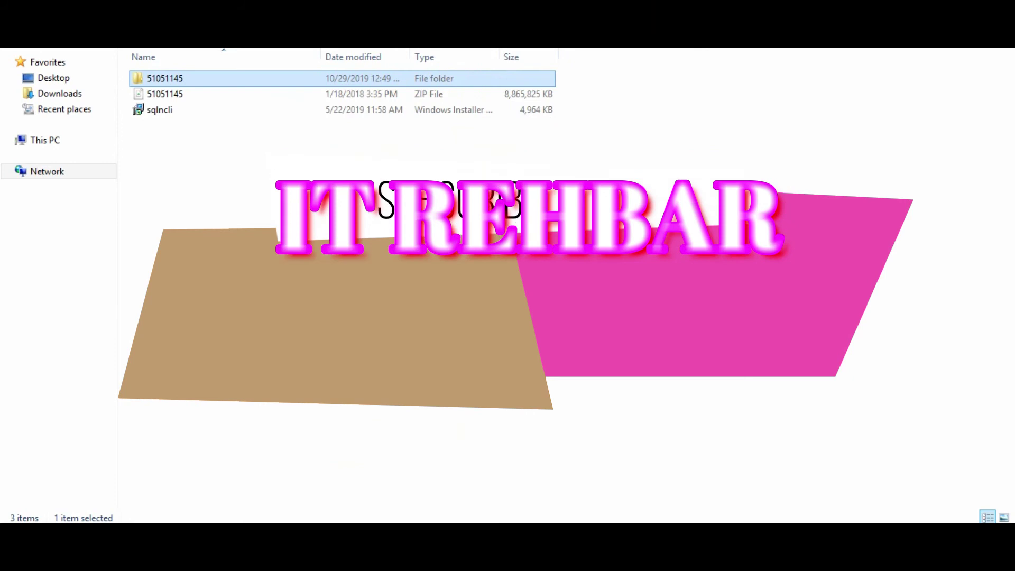
key("Down")
key("Down")
key("Return")
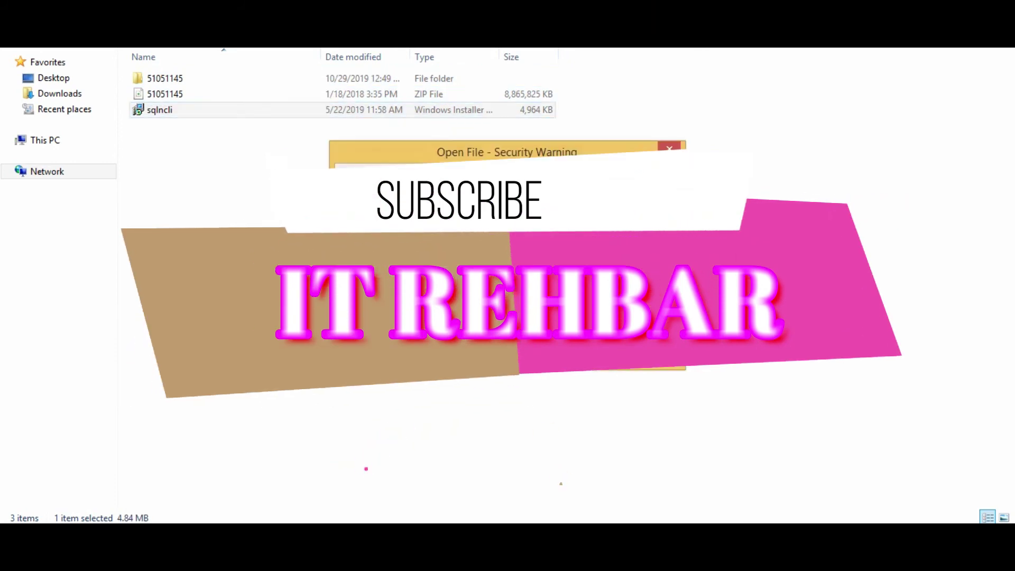
- Accept the license and set SQL Server Native Client SDK to install on the local drive
key("Return")
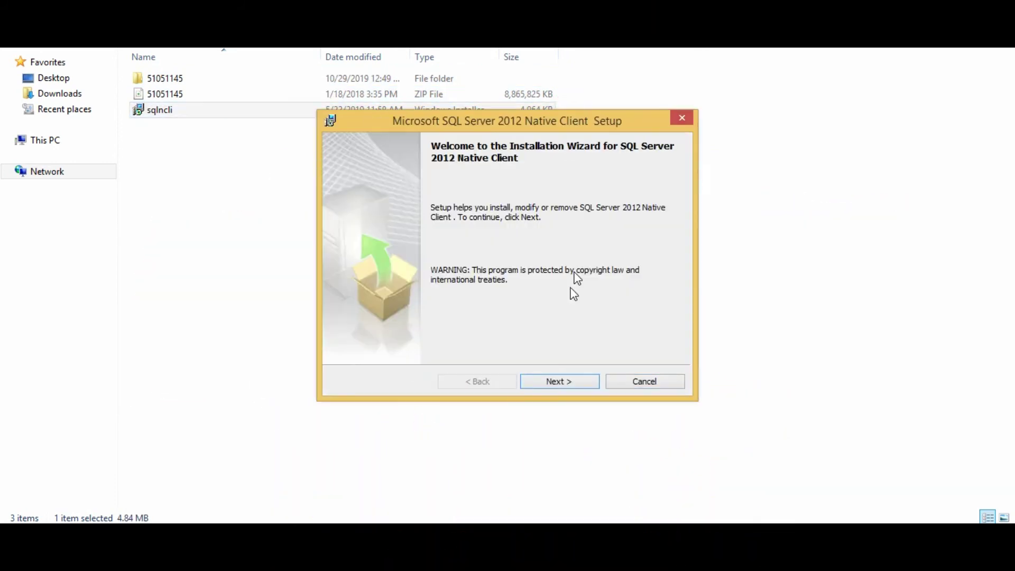
left_click(555, 382)
left_click(427, 328)
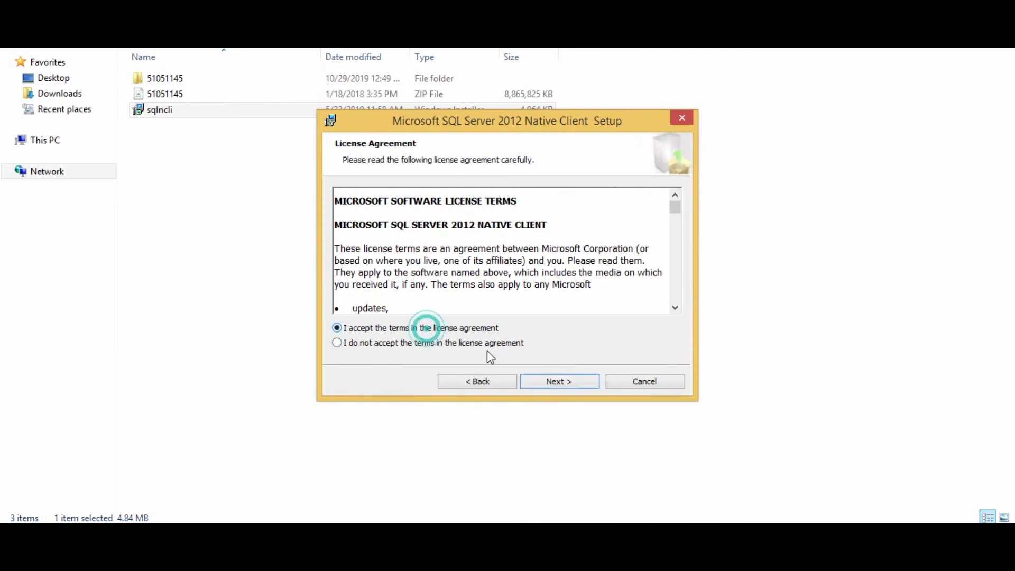
left_click(558, 381)
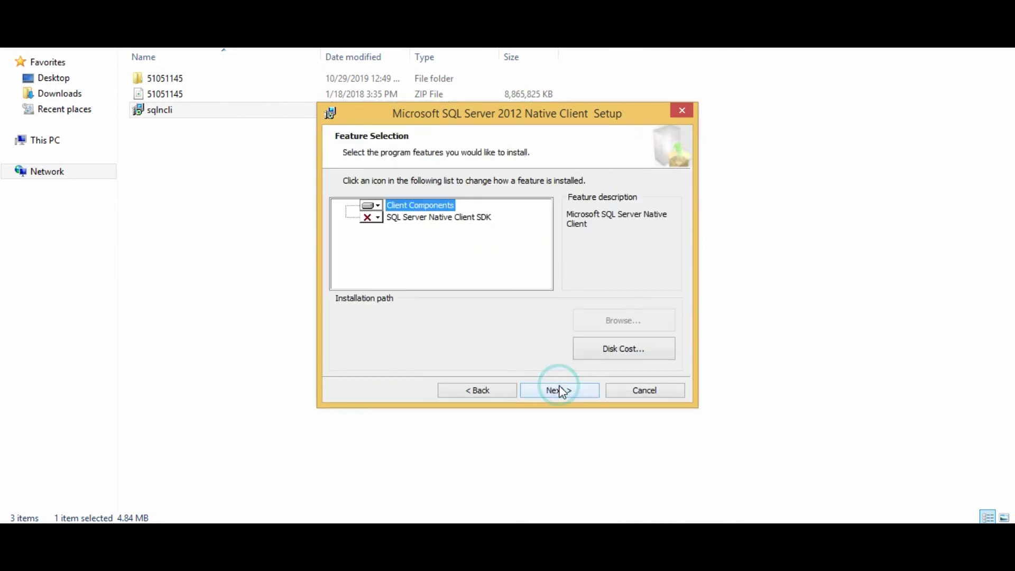
left_click(372, 217)
left_click(393, 231)
- Install the Native Client with administrator approval and close the completed setup
left_click(552, 391)
left_click(550, 389)
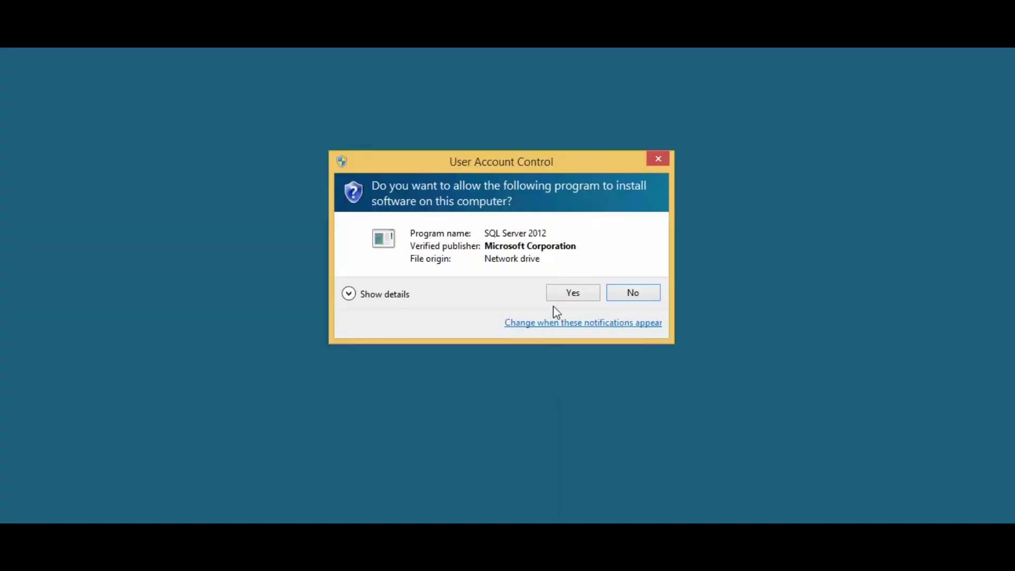
left_click(552, 294)
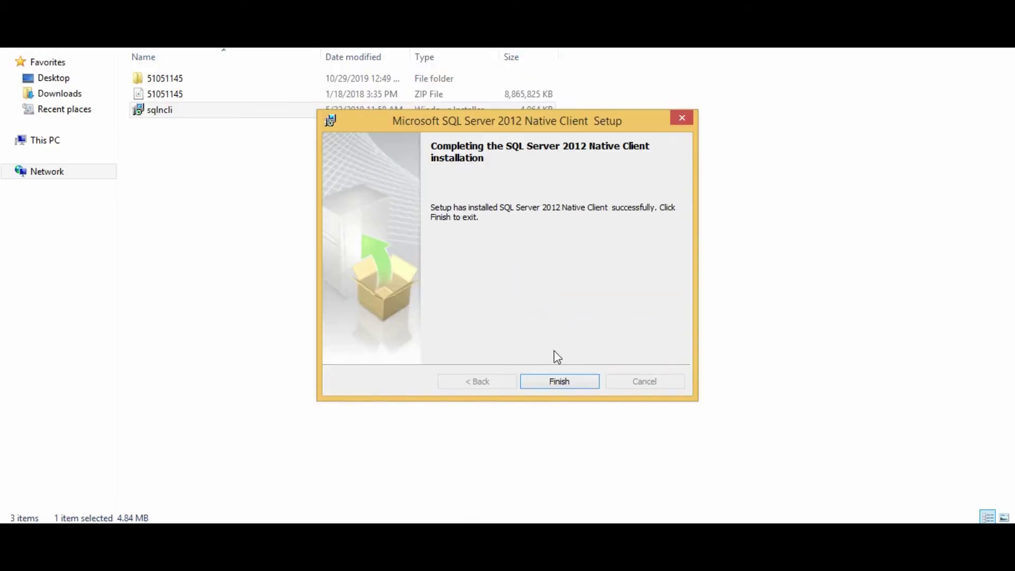
left_click(556, 383)
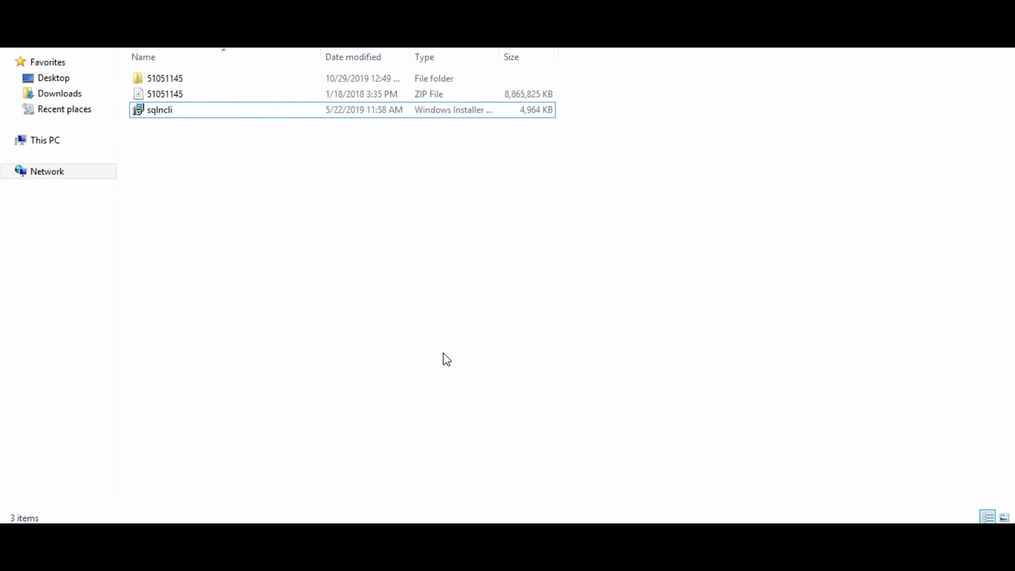
- Close the installer's File Explorer window from the taskbar and refresh the desktop
right_click(107, 521)
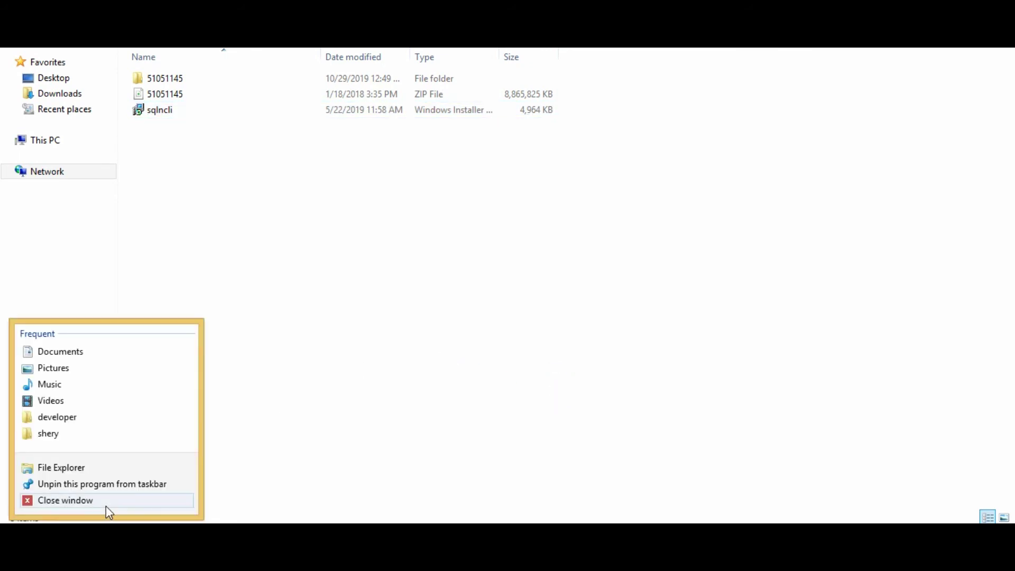
left_click(105, 505)
right_click(210, 228)
left_click(245, 268)
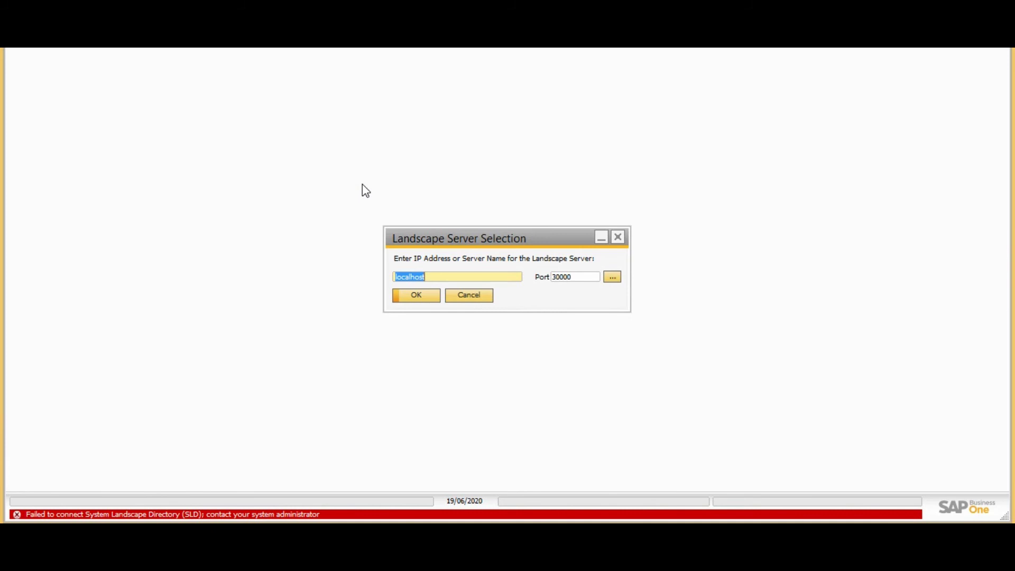
- Overwrite 'localhost' with 'Type your server IP', then cancel server selection and exit the logon screen
left_click(441, 276)
double_click(441, 276)
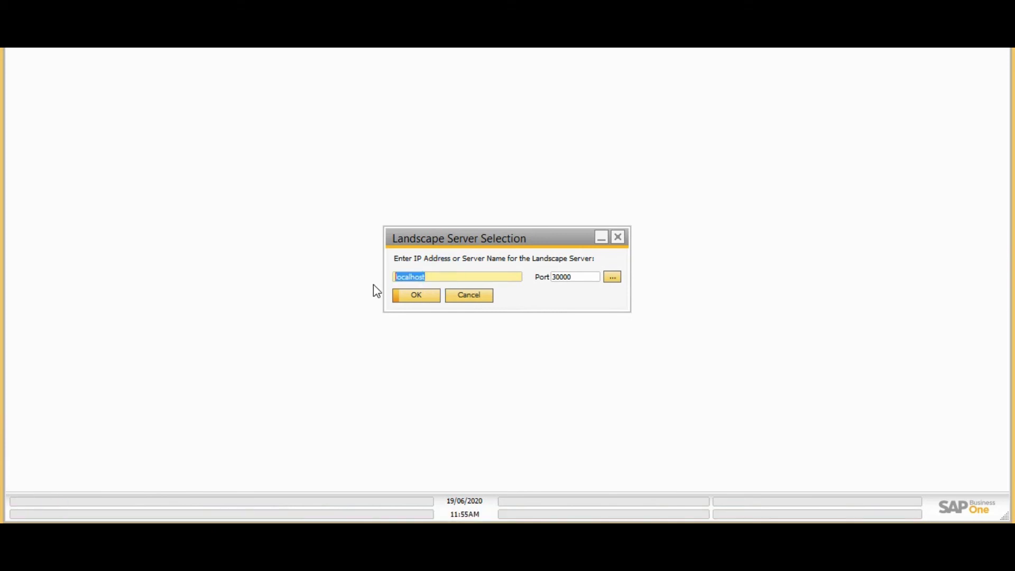
type("Type your server IP")
left_click(489, 296)
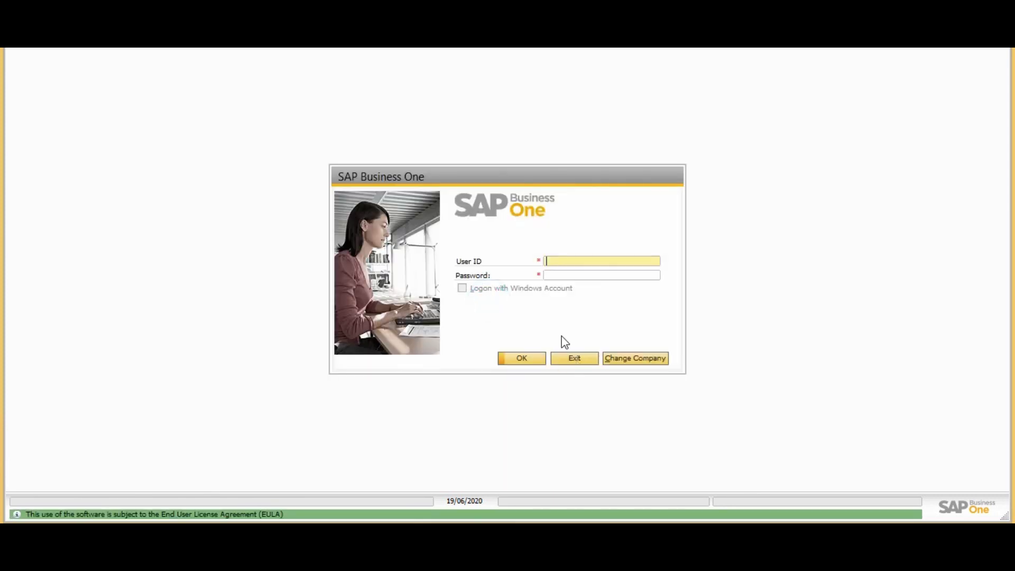
left_click(581, 357)
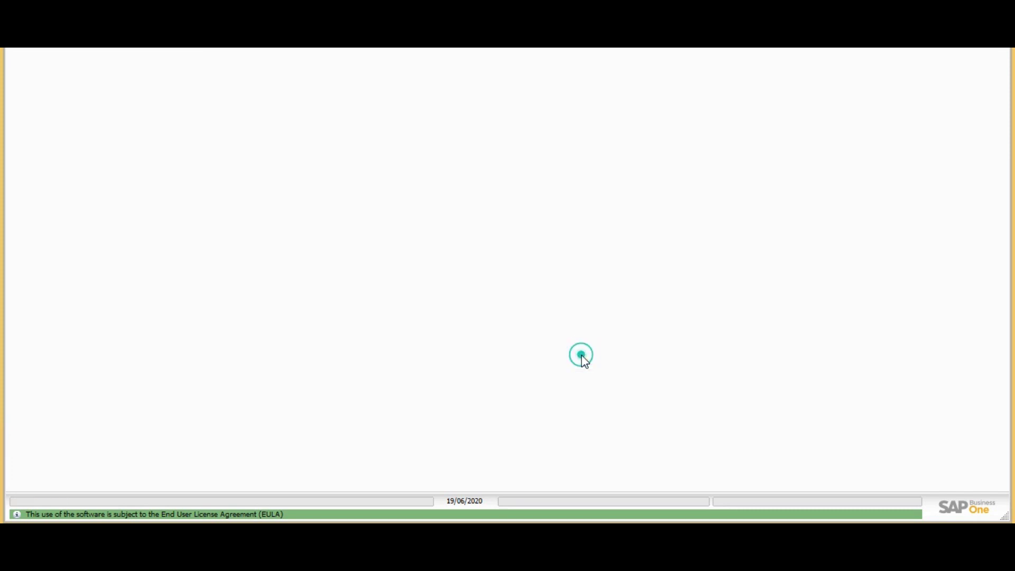